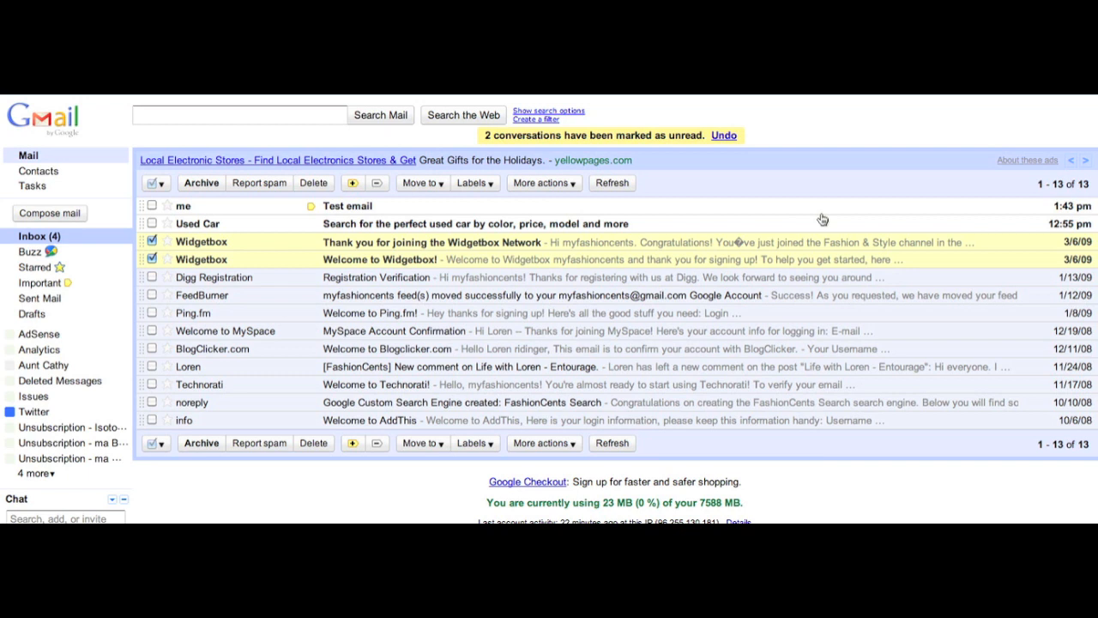
# - Deselect the two Widgetbox messages and start a filter for messages like the Used Car email
pyautogui.click(152, 242)
pyautogui.click(151, 259)
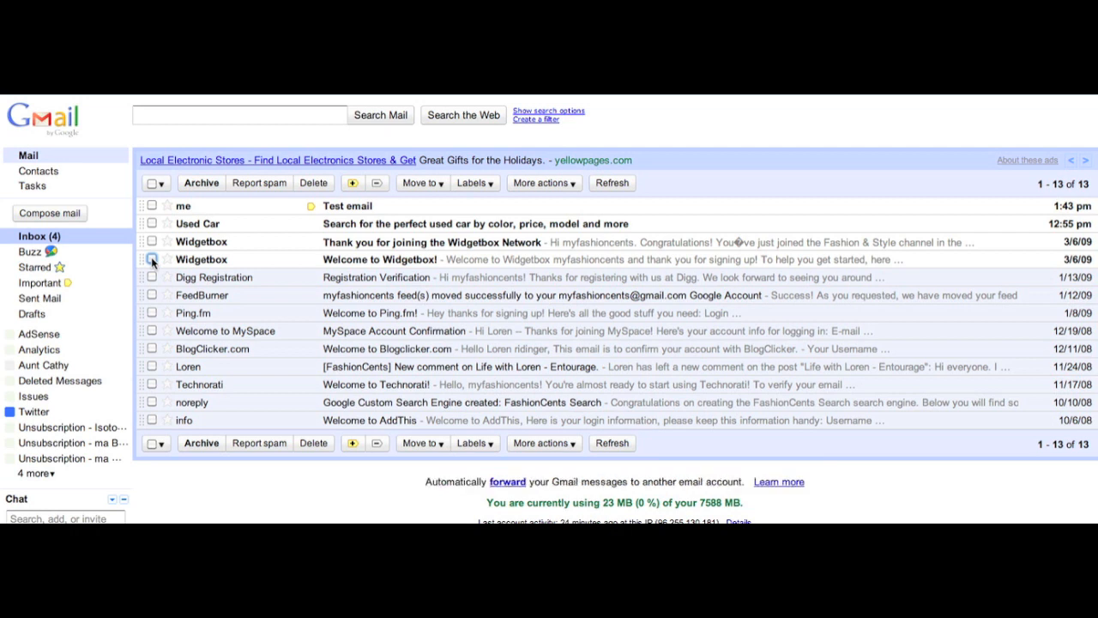
pyautogui.click(151, 223)
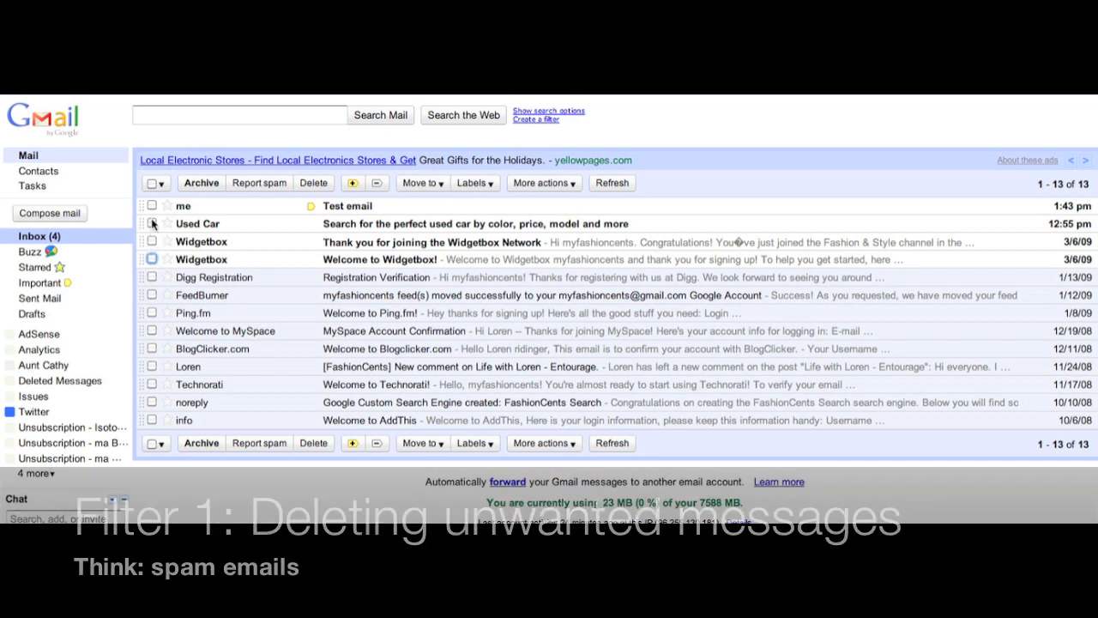
pyautogui.click(152, 223)
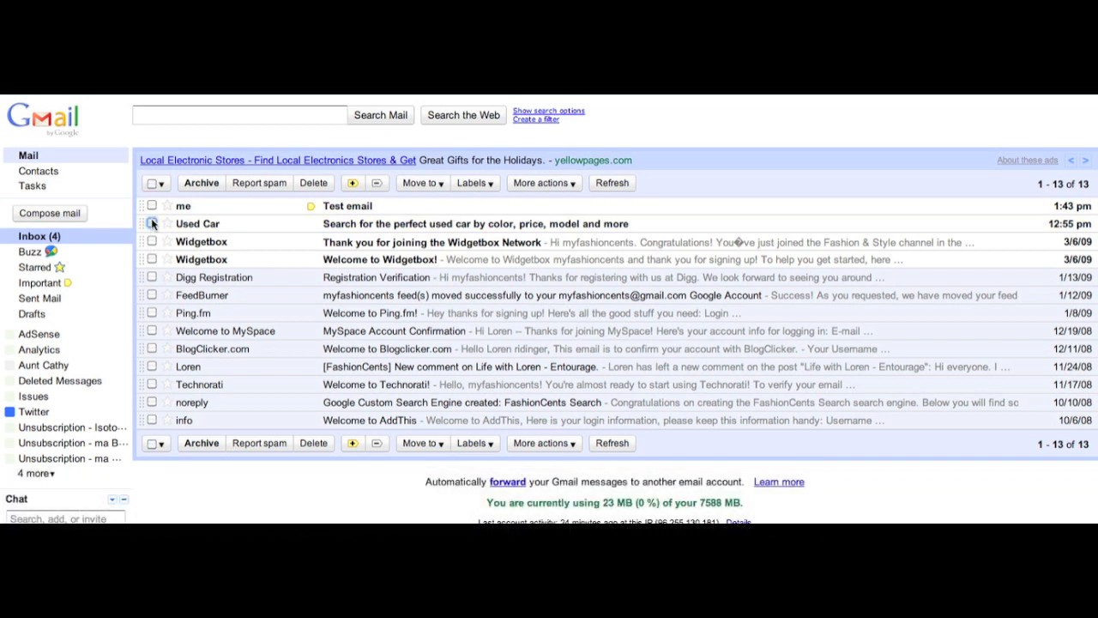
pyautogui.click(152, 223)
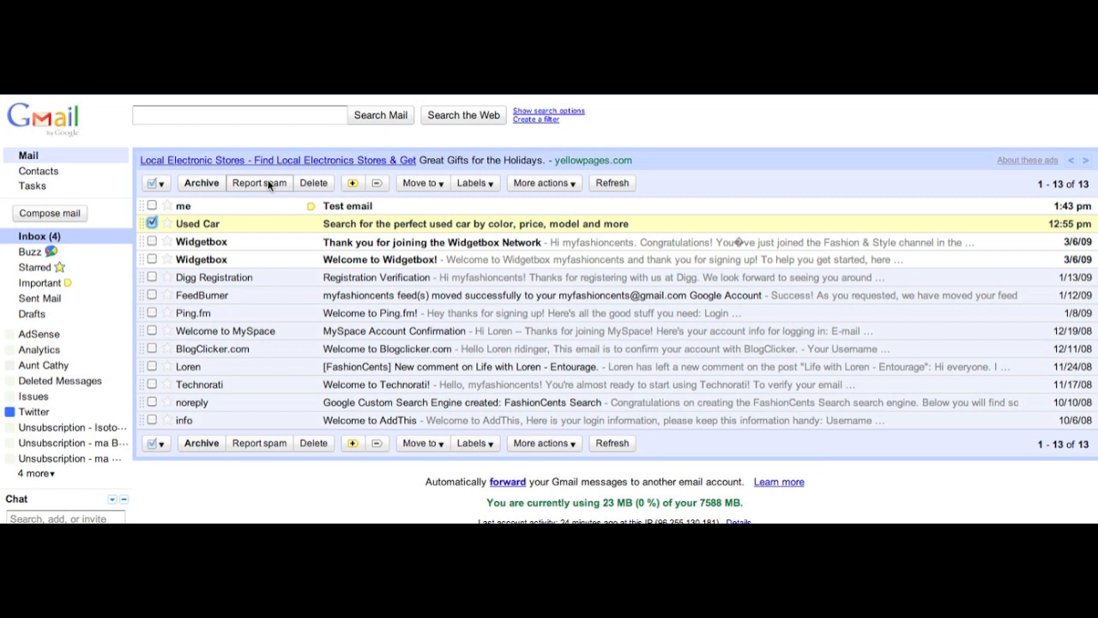
pyautogui.click(151, 224)
pyautogui.click(151, 224)
pyautogui.click(571, 183)
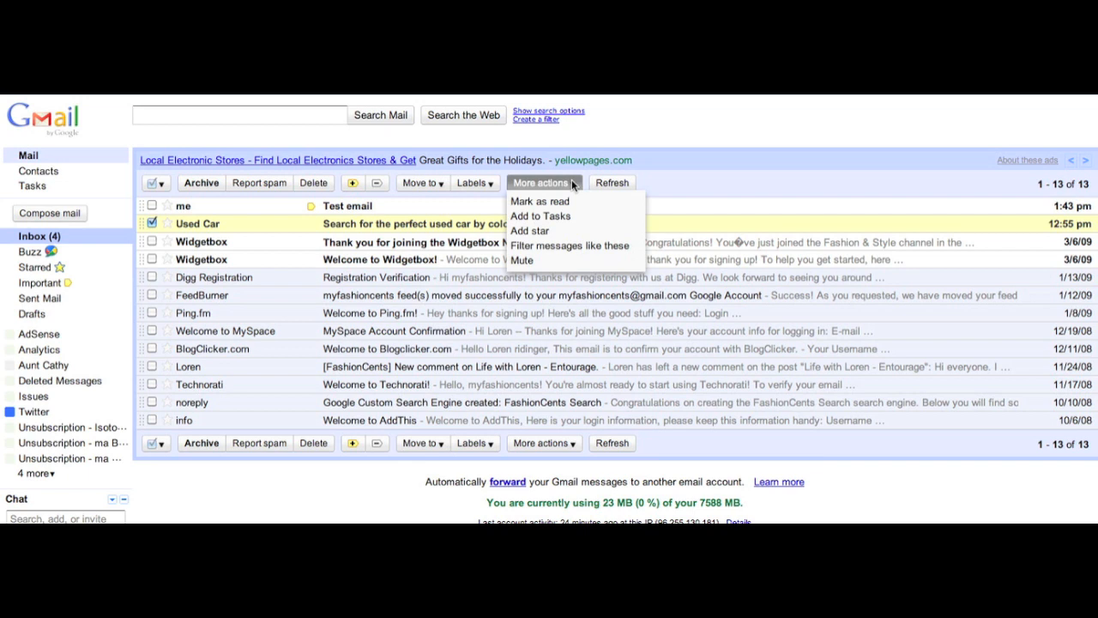
pyautogui.click(569, 247)
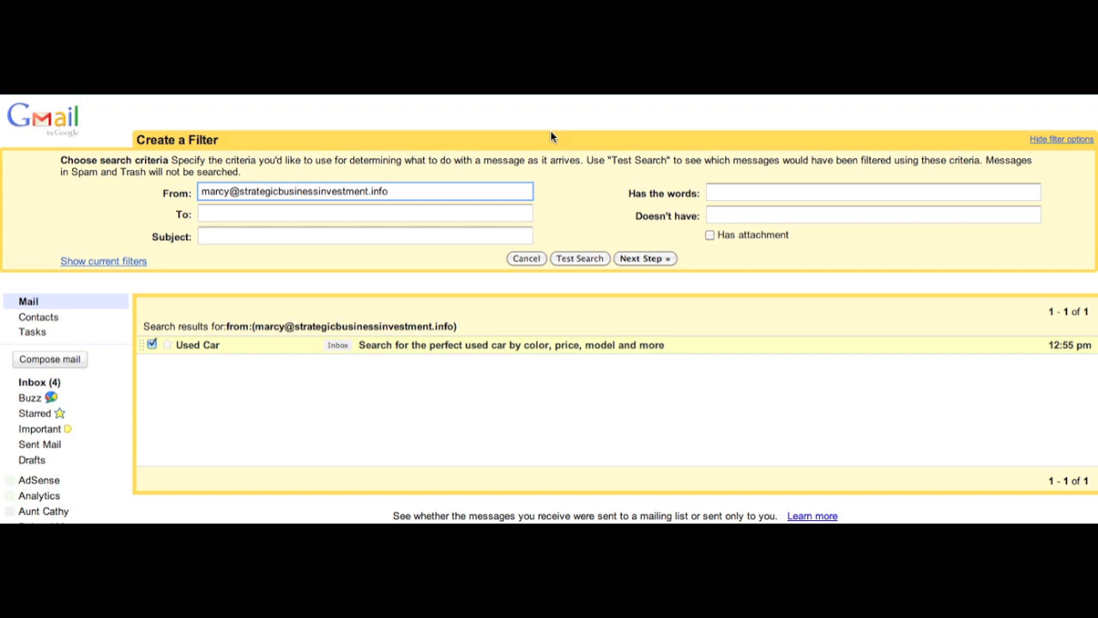
# - Create the filter with the prefilled sender so matching messages are deleted, applying it to the existing conversation too
pyautogui.tripleClick(363, 191)
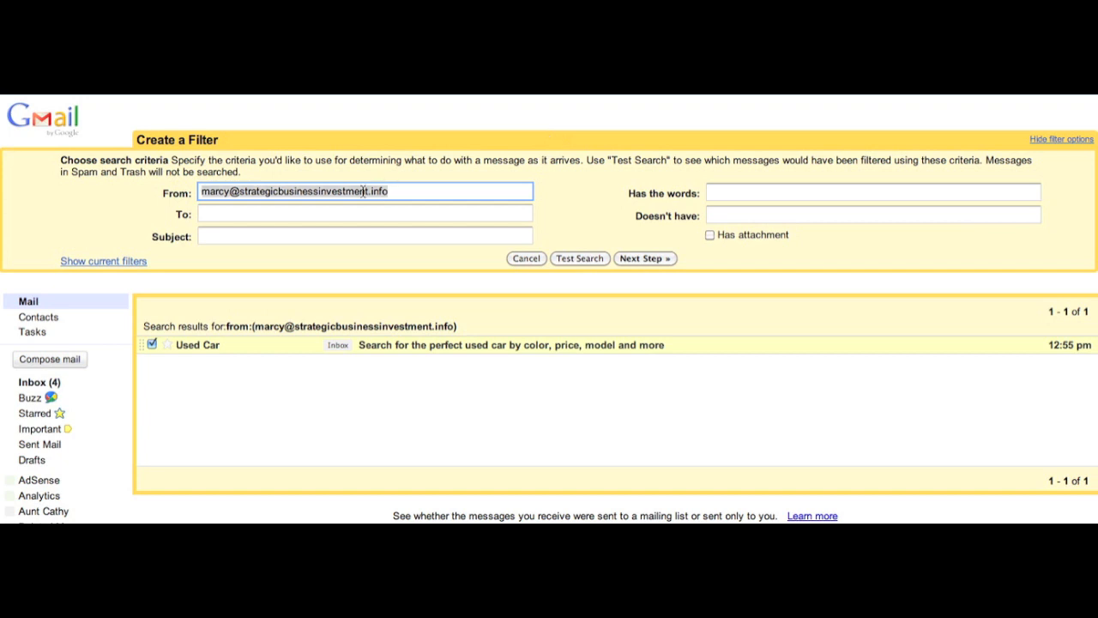
pyautogui.click(645, 259)
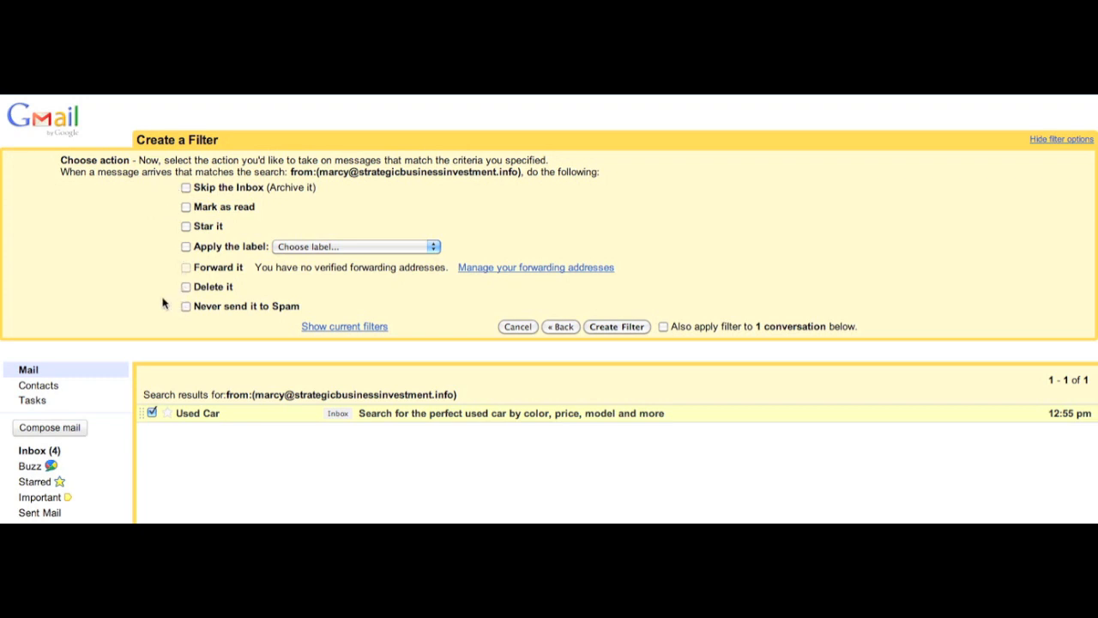
pyautogui.click(187, 288)
pyautogui.click(662, 328)
pyautogui.click(635, 329)
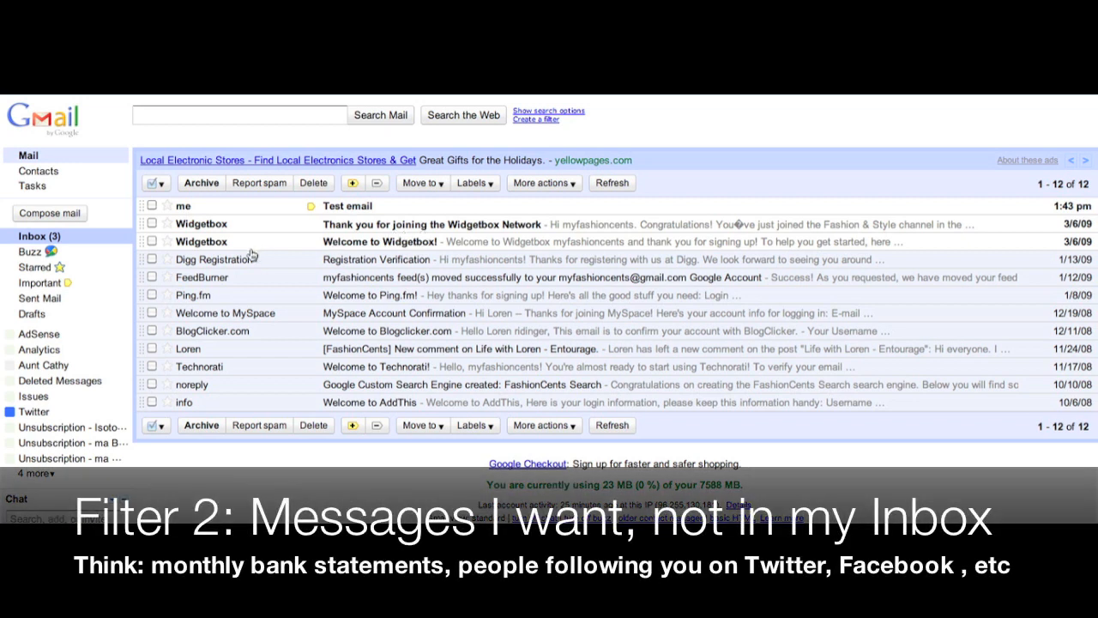
# - Select the two Widgetbox messages and set up a new filter with Widgetbox as the sender, continuing to its actions
pyautogui.click(152, 223)
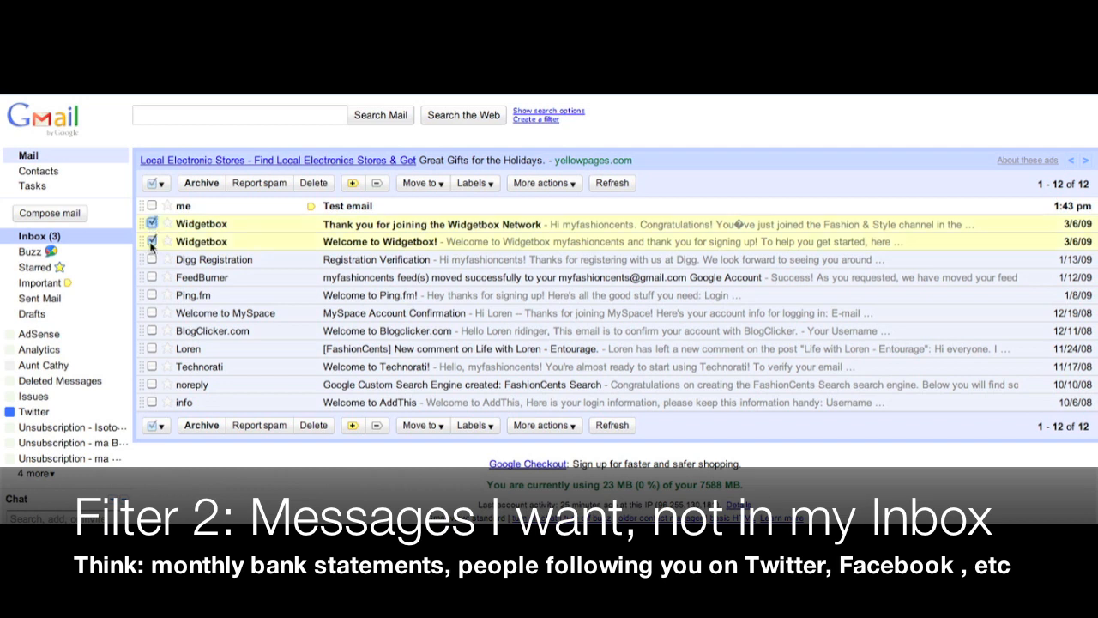
pyautogui.moveTo(220, 249)
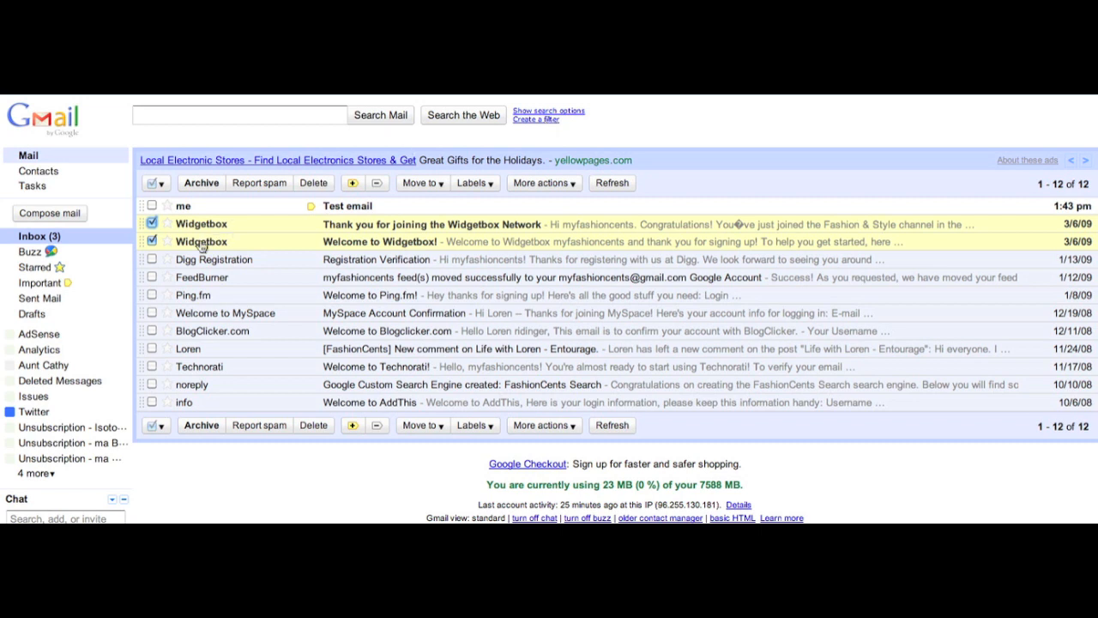
pyautogui.click(534, 120)
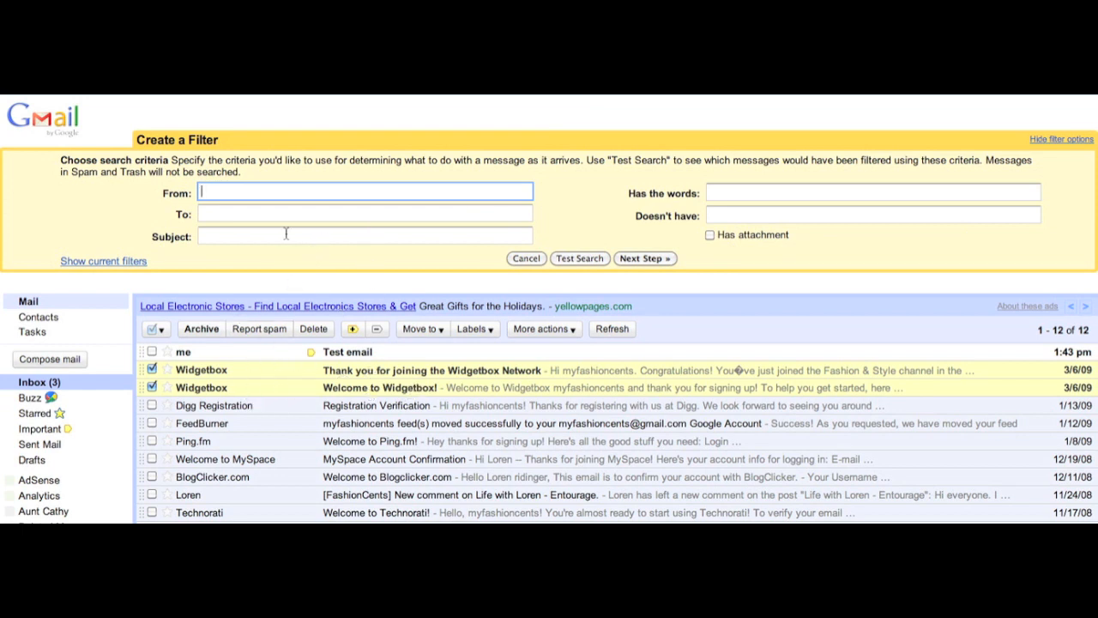
pyautogui.click(305, 215)
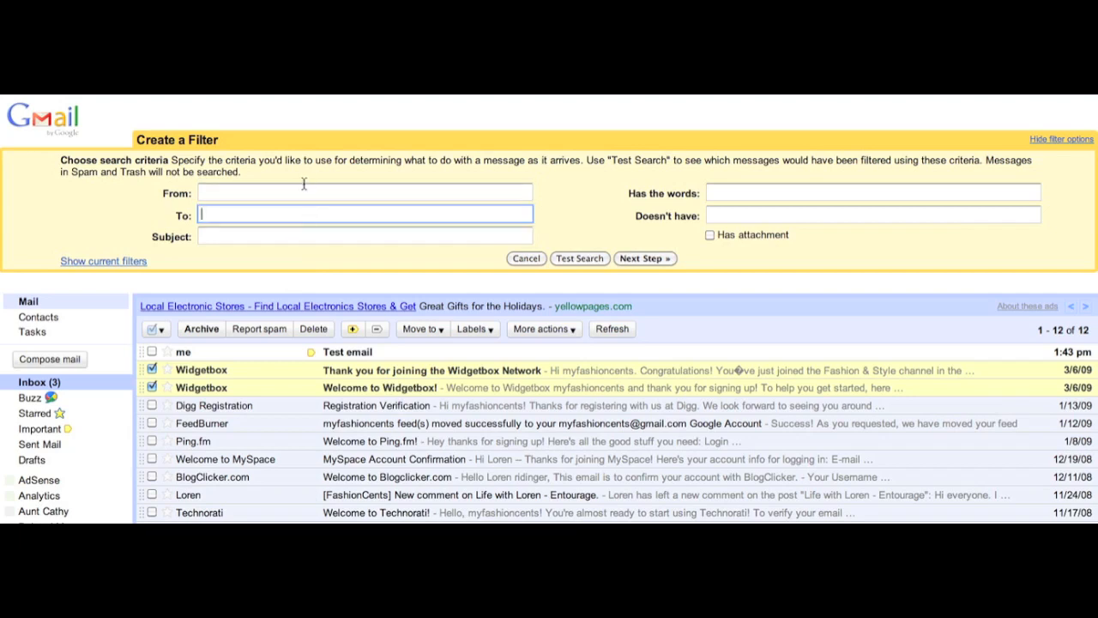
pyautogui.click(302, 192)
pyautogui.write('Widget')
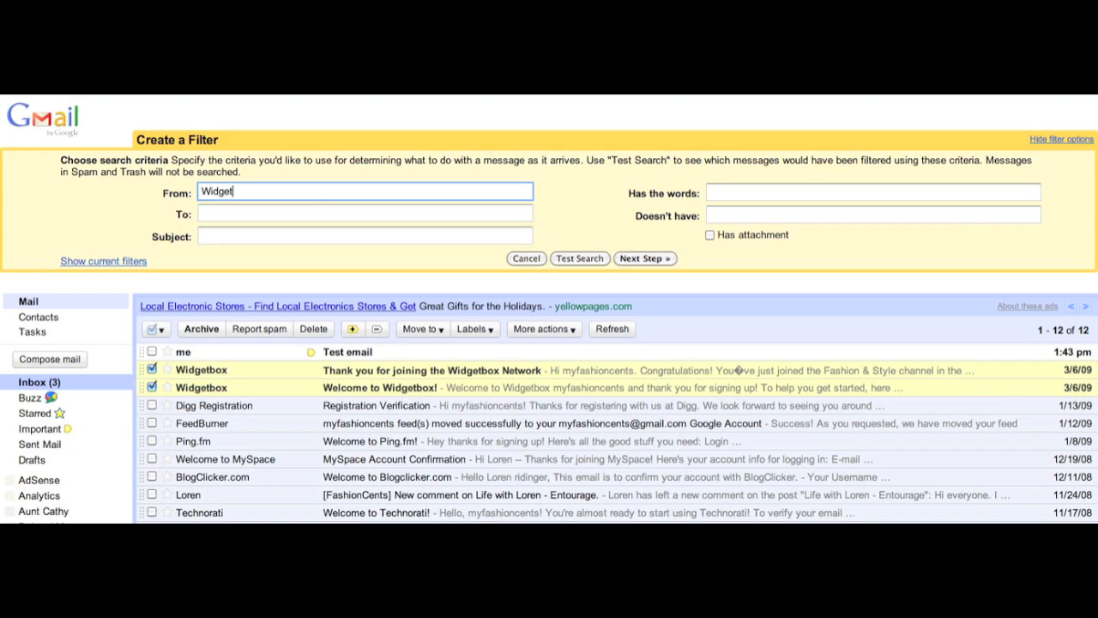
pyautogui.write('box')
pyautogui.doubleClick(216, 190)
pyautogui.click(642, 259)
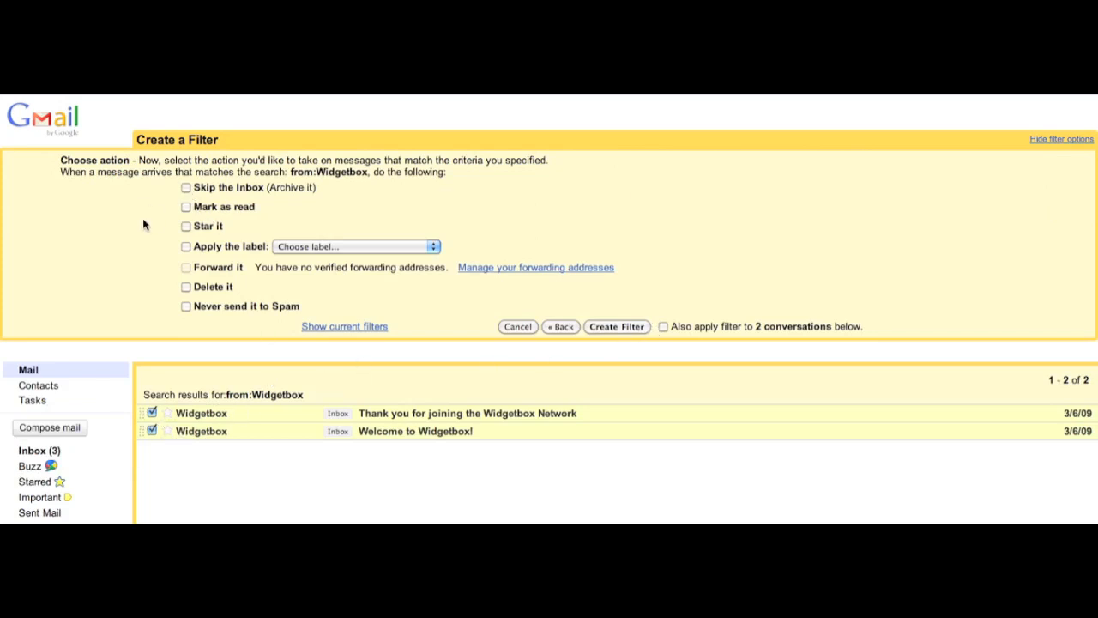
# - Create the filter to skip the inbox and apply a new label named Widgetbox, including the existing matching conversations
pyautogui.click(186, 247)
pyautogui.click(306, 247)
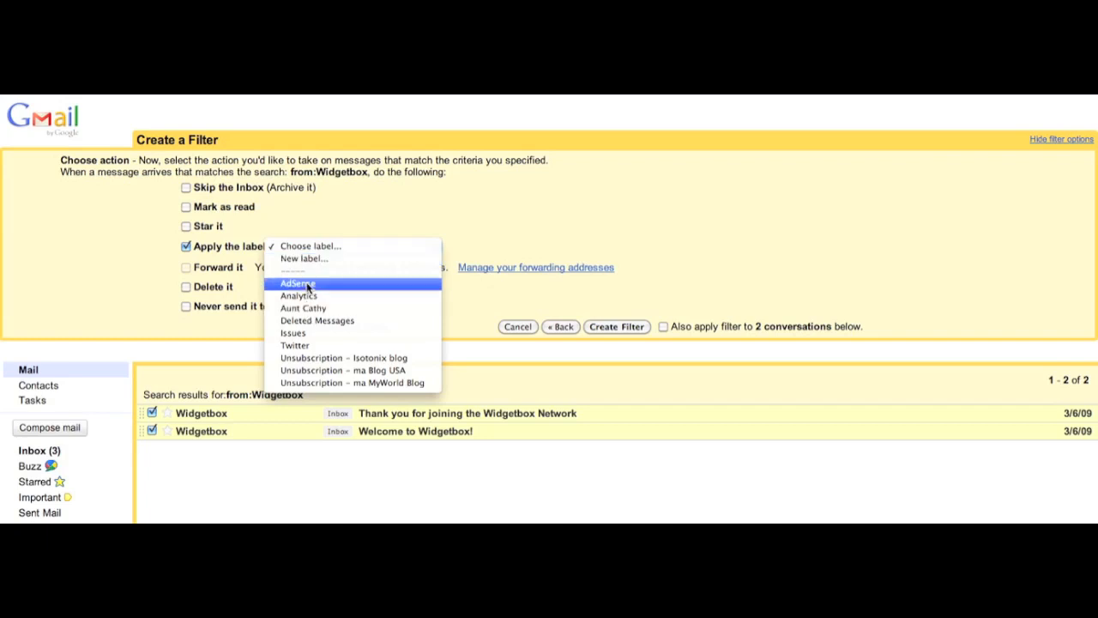
pyautogui.click(305, 259)
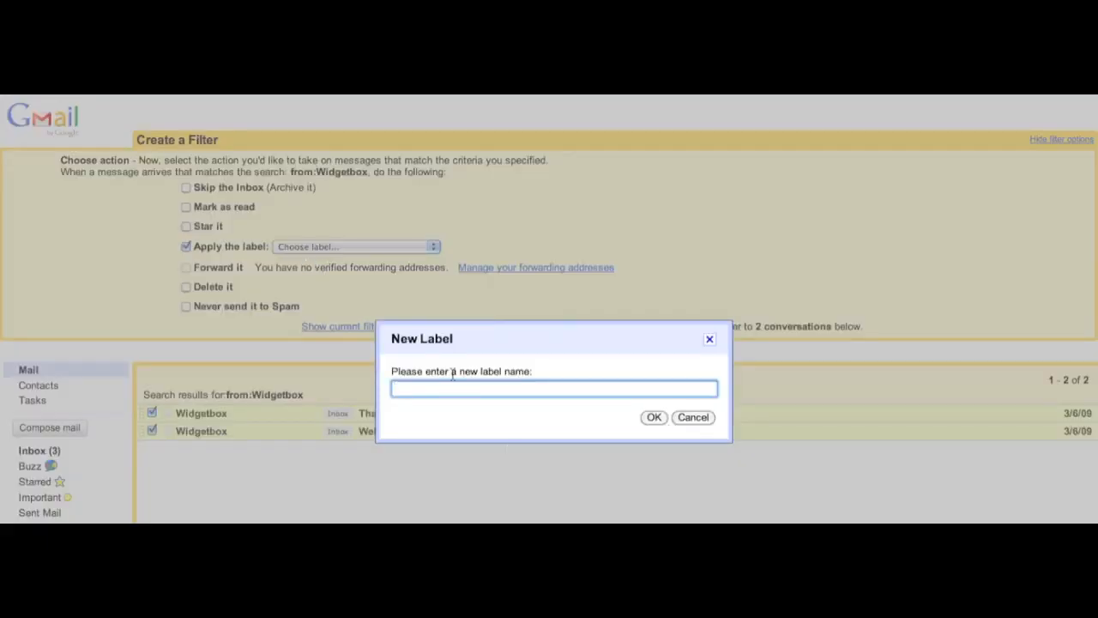
pyautogui.write('Widgetbox')
pyautogui.click(651, 419)
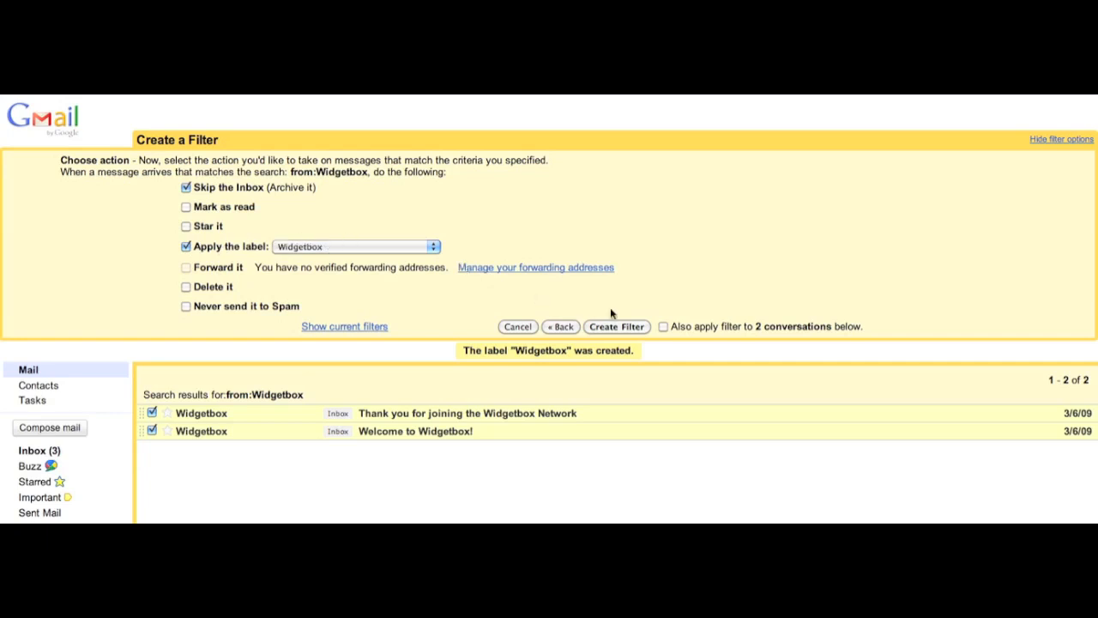
pyautogui.click(663, 327)
pyautogui.click(622, 330)
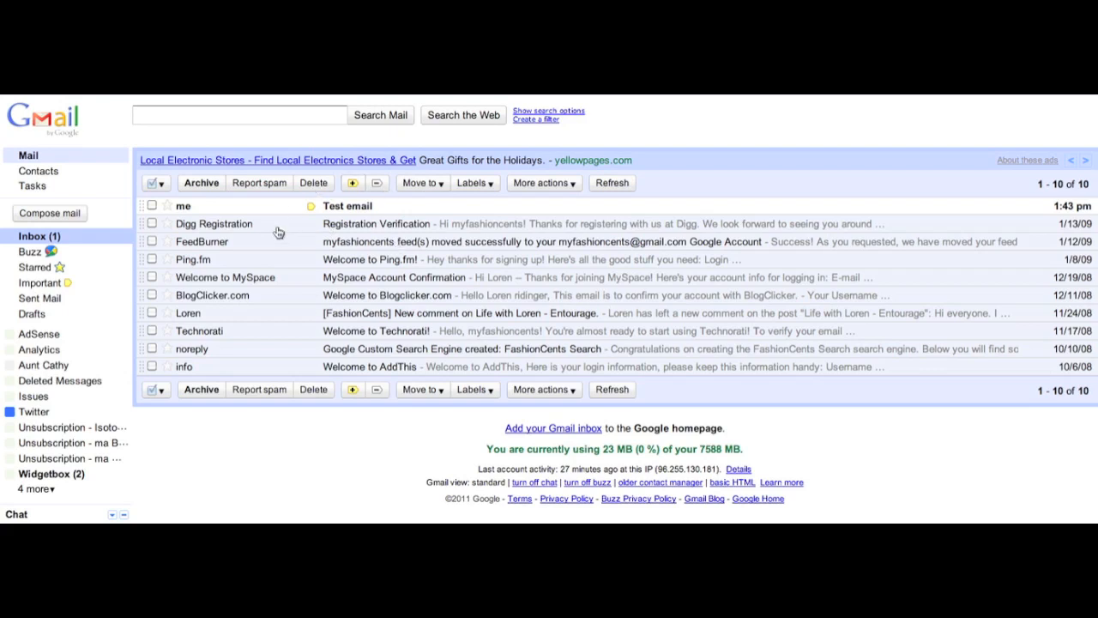
# - Open the Widgetbox label's messages and change the label color to dark purple
pyautogui.click(49, 476)
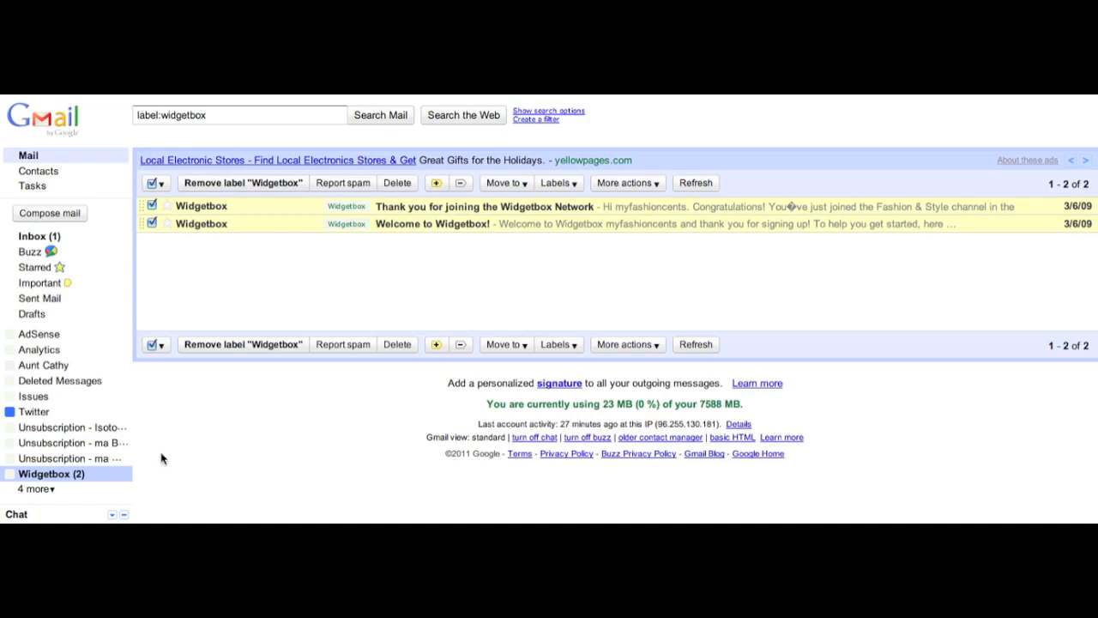
pyautogui.click(10, 476)
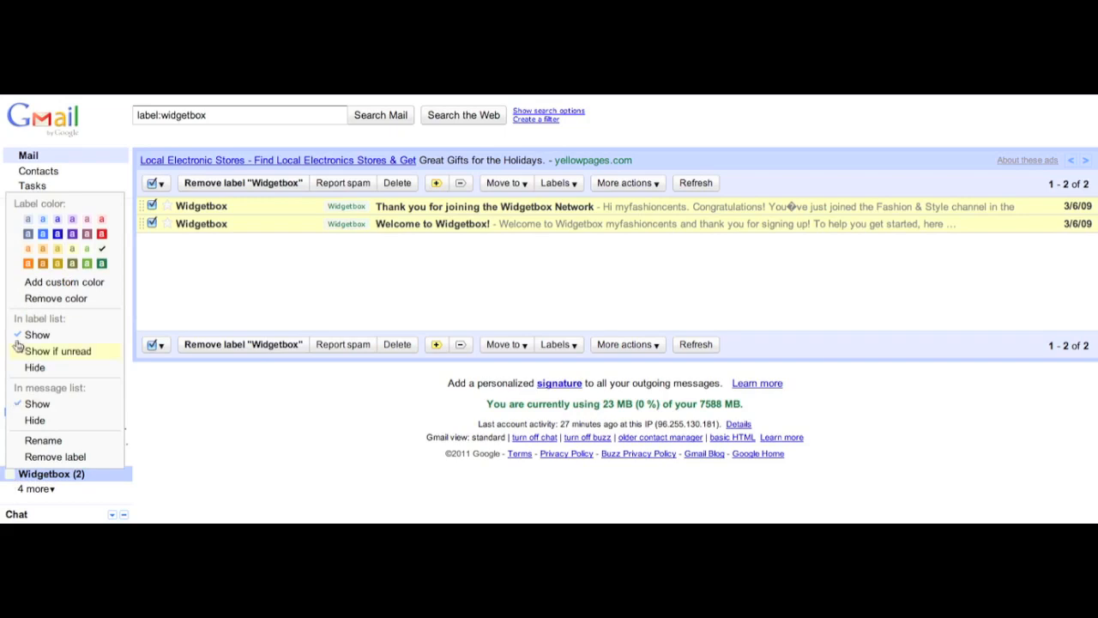
pyautogui.click(73, 236)
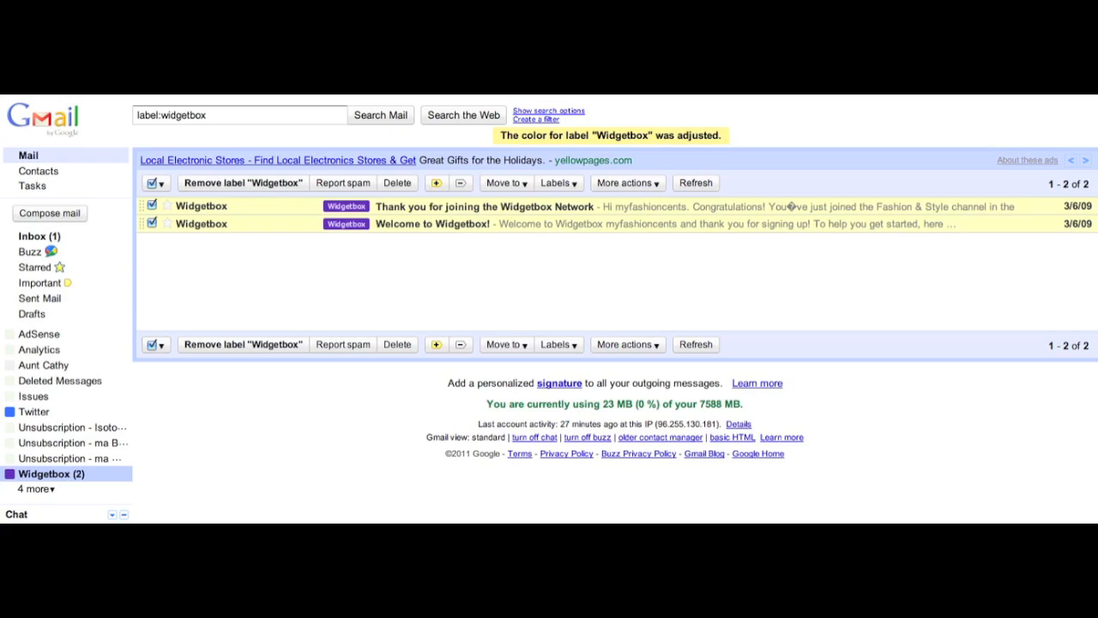
pyautogui.click(10, 474)
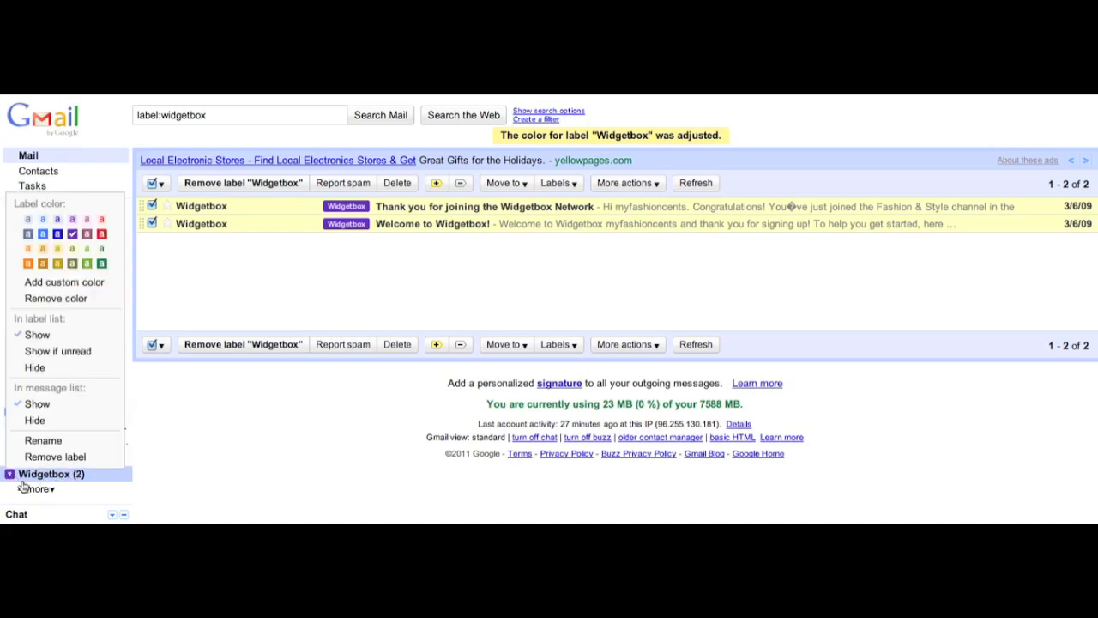
pyautogui.click(269, 455)
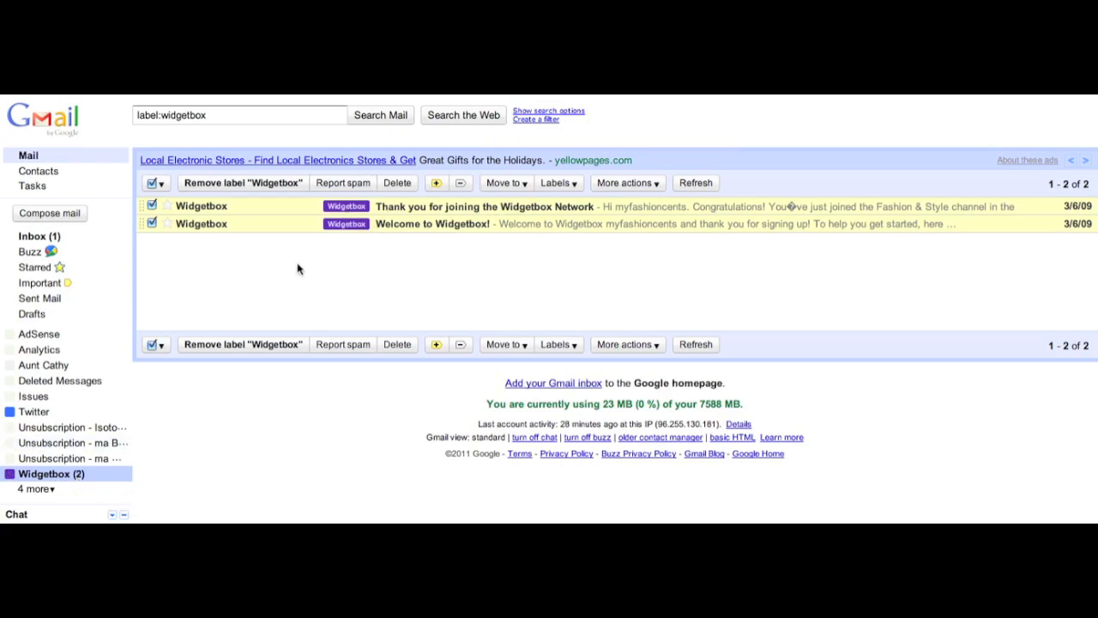
# - Return to the inbox and select the message with the subject Test email
pyautogui.click(49, 240)
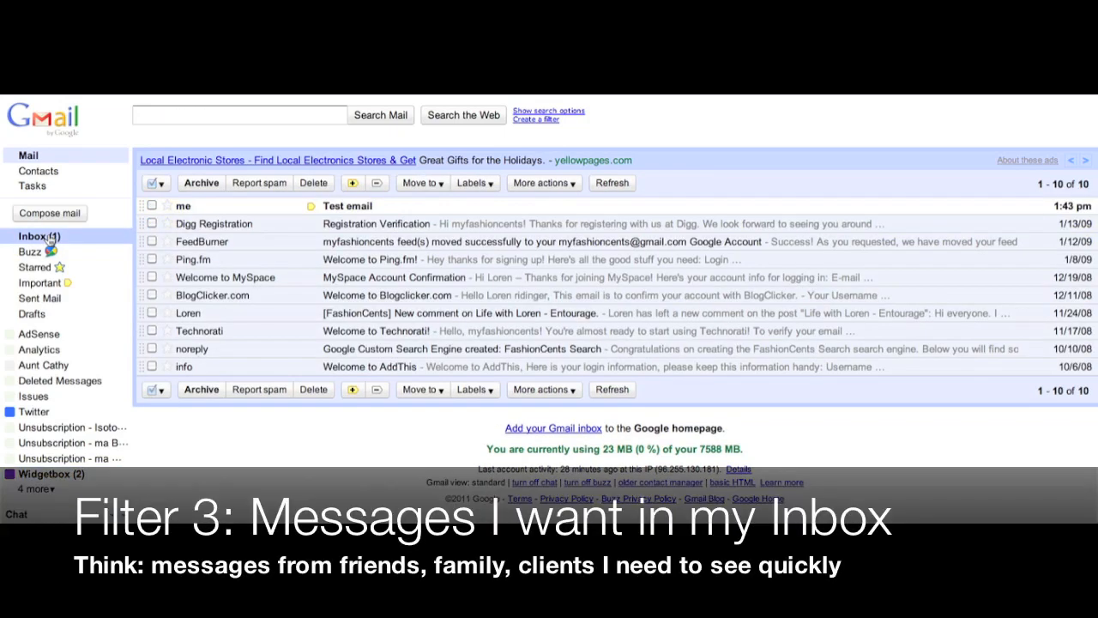
pyautogui.click(152, 207)
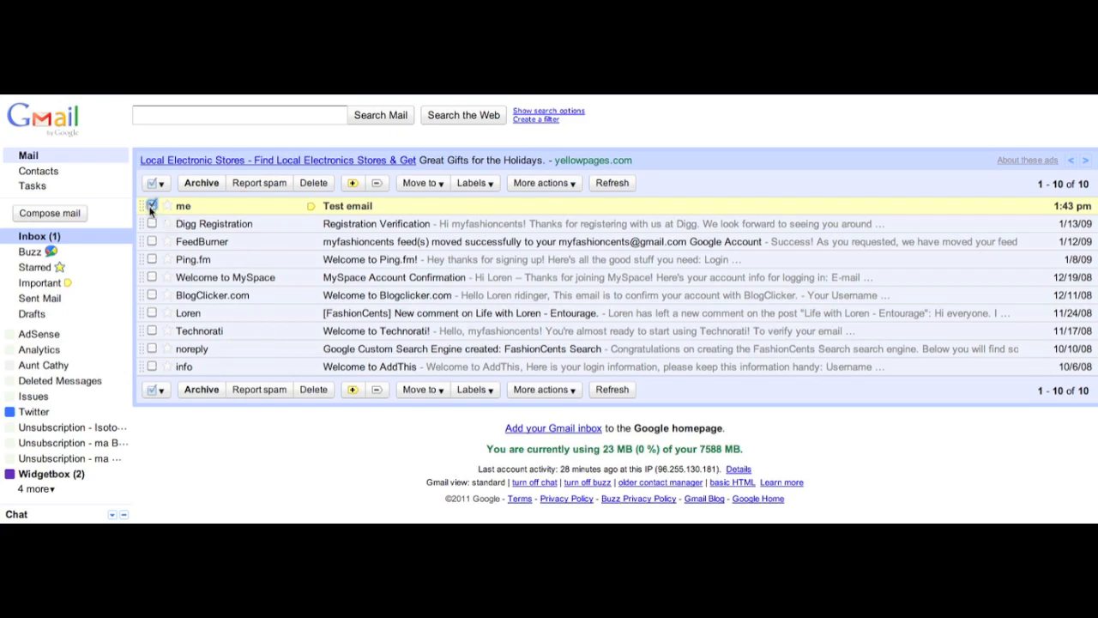
pyautogui.click(523, 185)
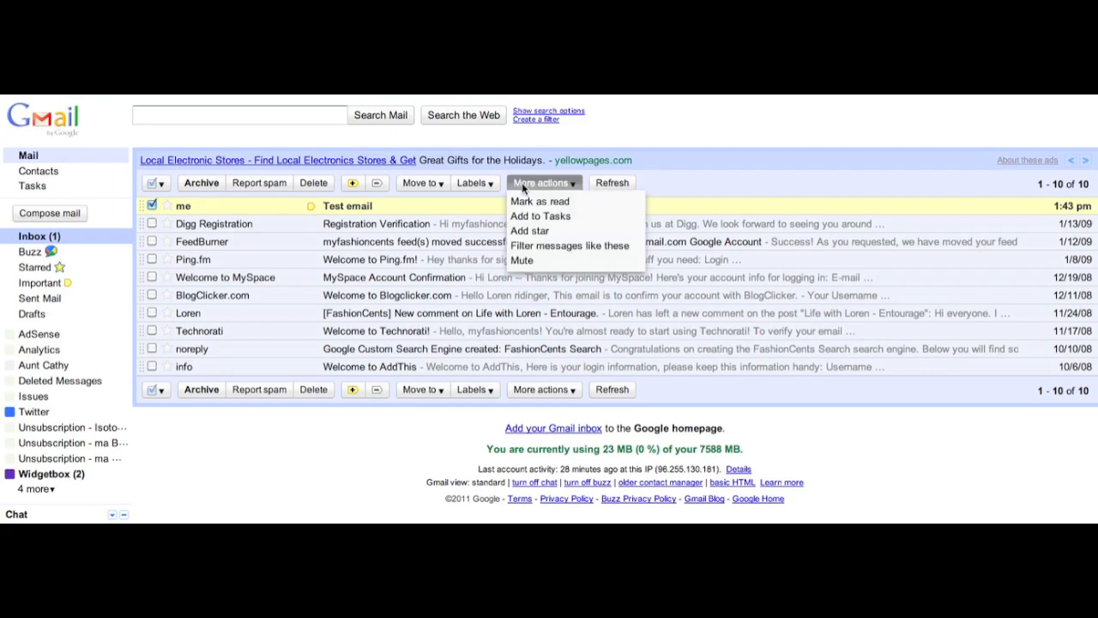
pyautogui.click(713, 170)
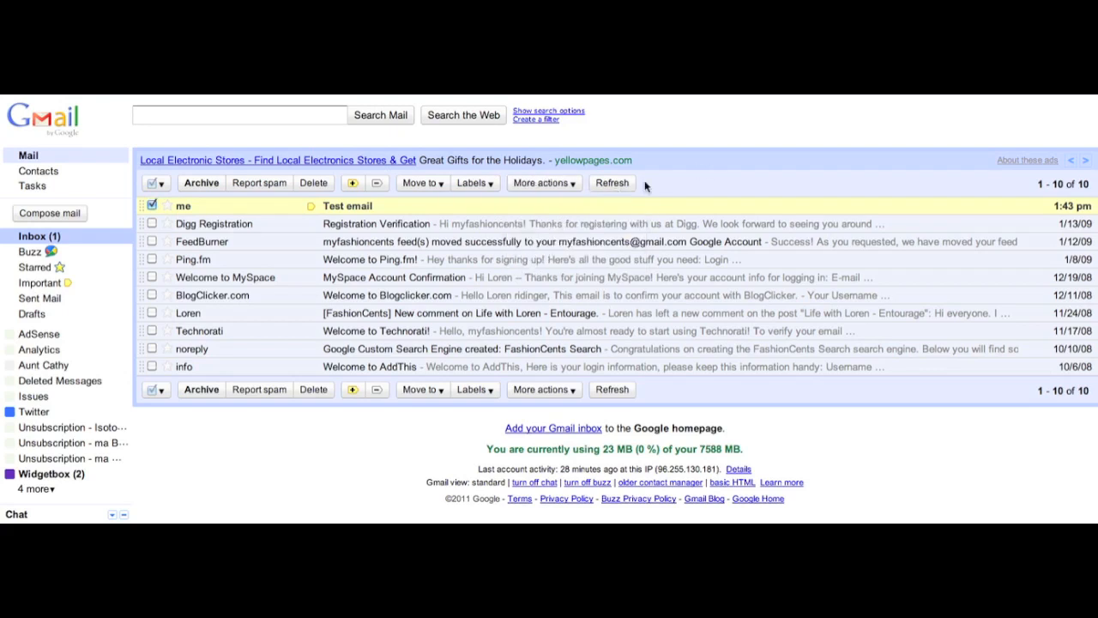
# - Open the Test email message and start a filter for messages like it, continuing to its actions with the prefilled sender
pyautogui.click(349, 210)
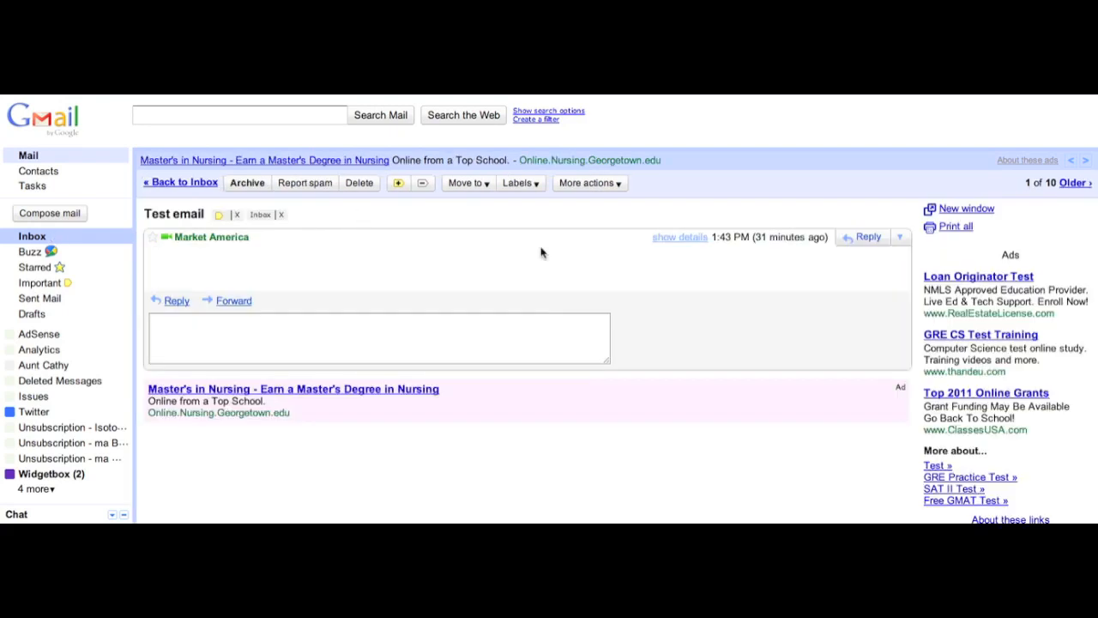
pyautogui.click(900, 239)
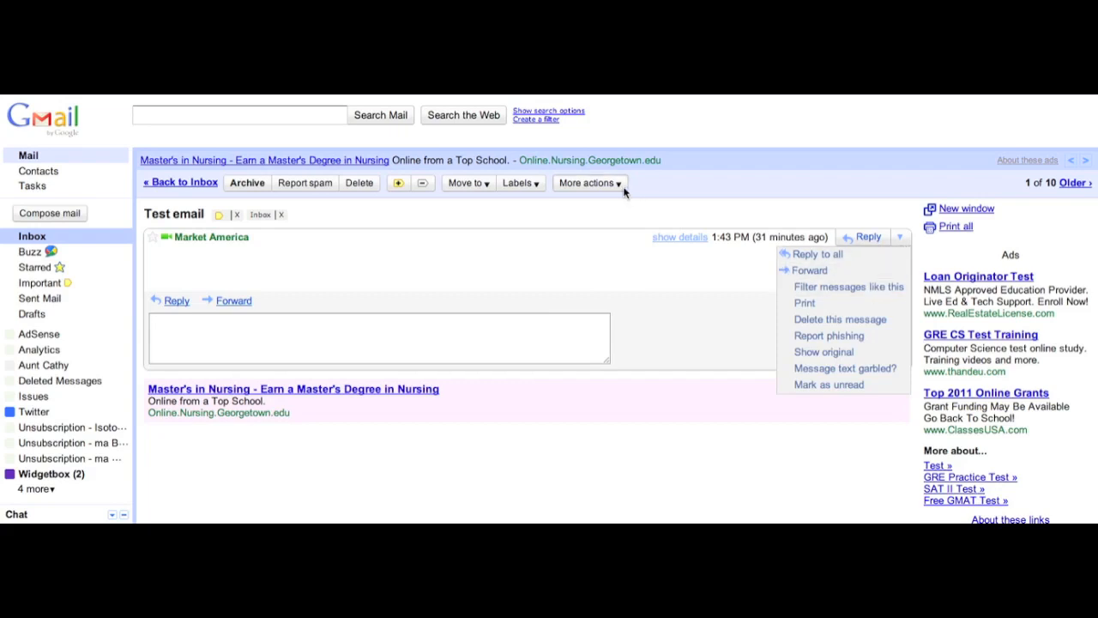
pyautogui.click(623, 186)
pyautogui.click(900, 240)
pyautogui.click(850, 288)
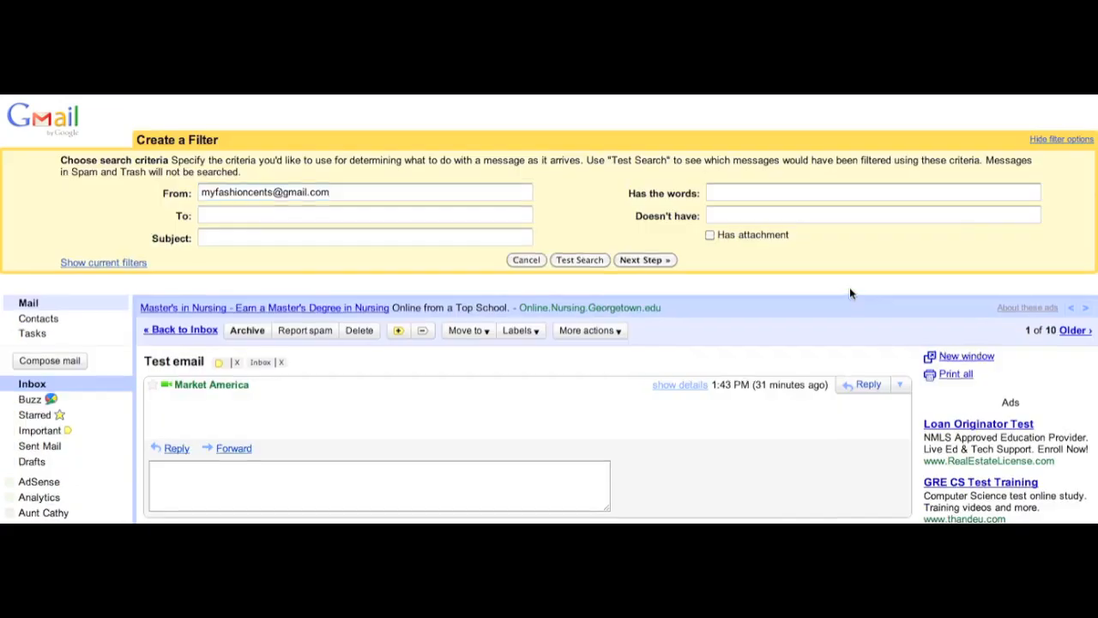
pyautogui.tripleClick(473, 196)
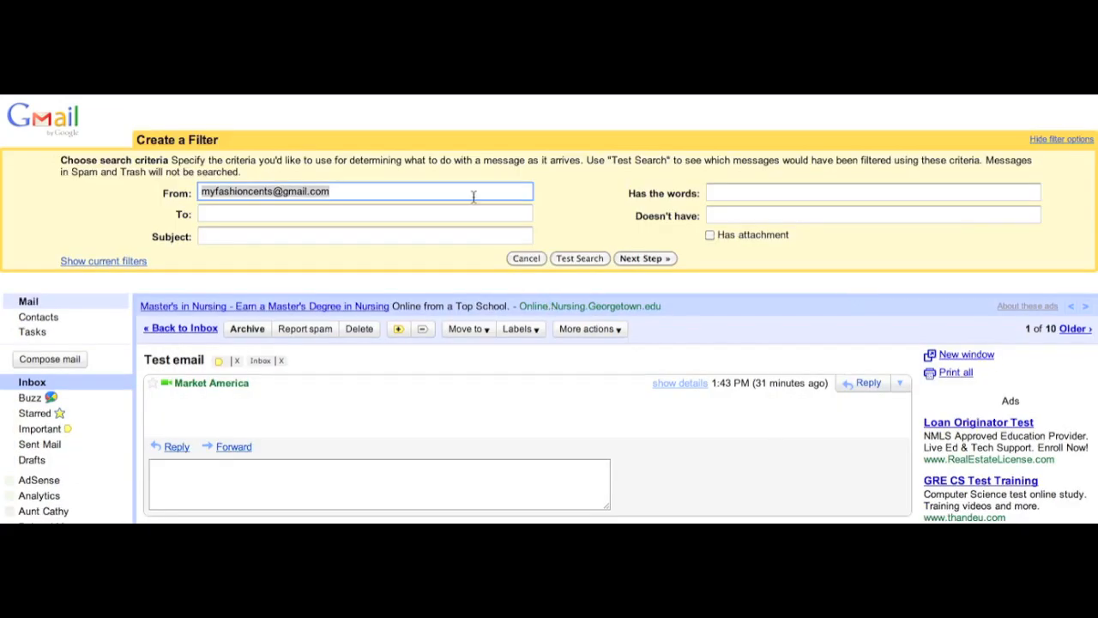
pyautogui.click(650, 259)
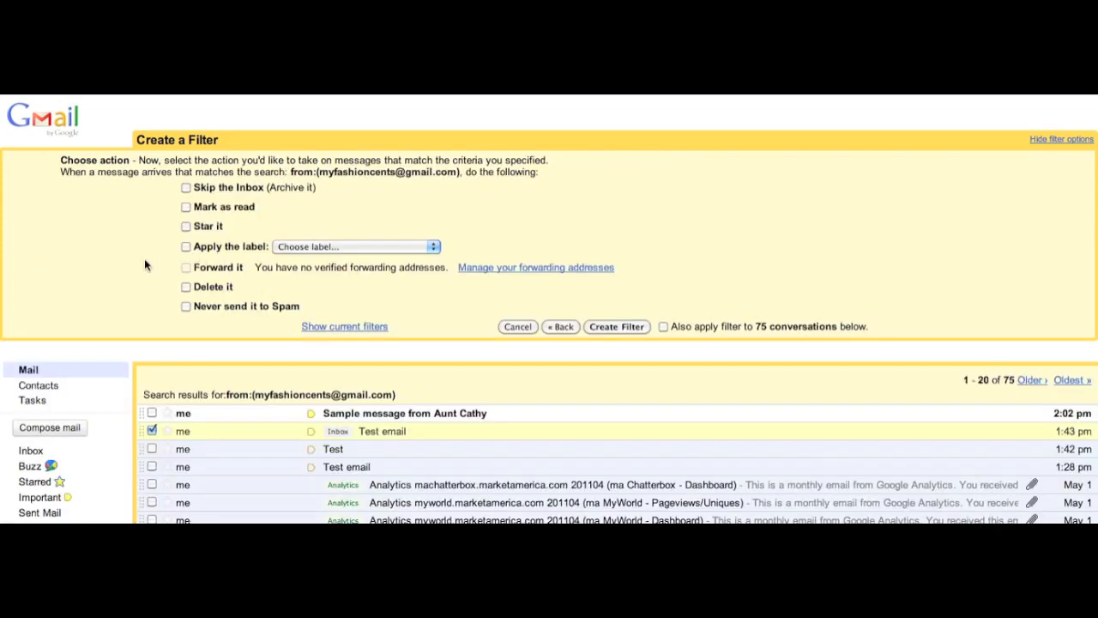
# - Set the filter to apply the existing label for the aunt's messages
pyautogui.click(186, 246)
pyautogui.click(281, 247)
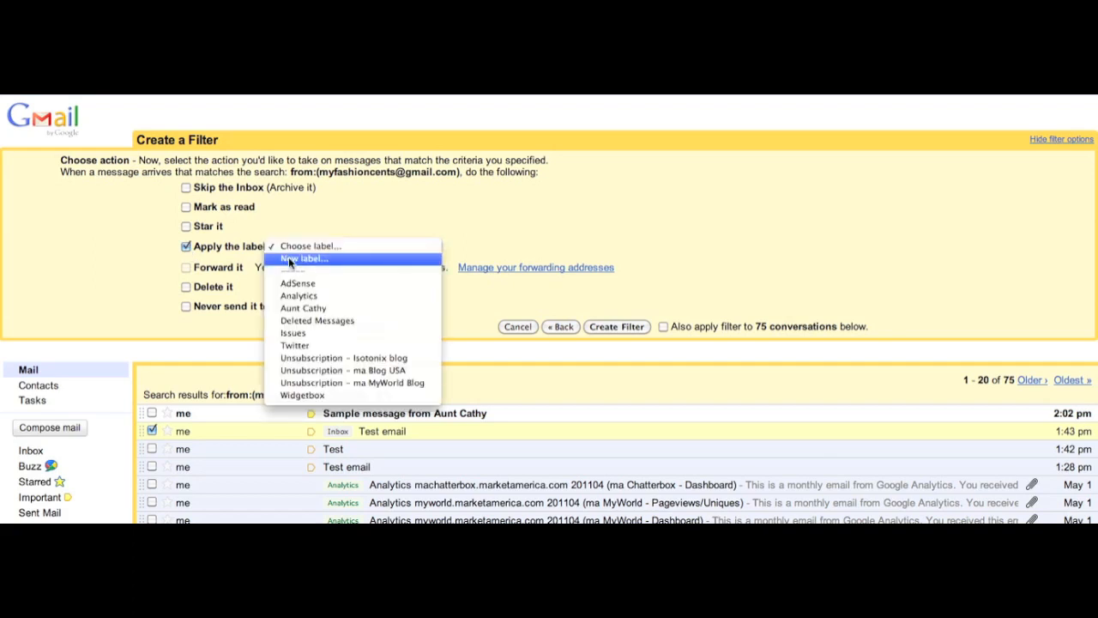
pyautogui.click(302, 309)
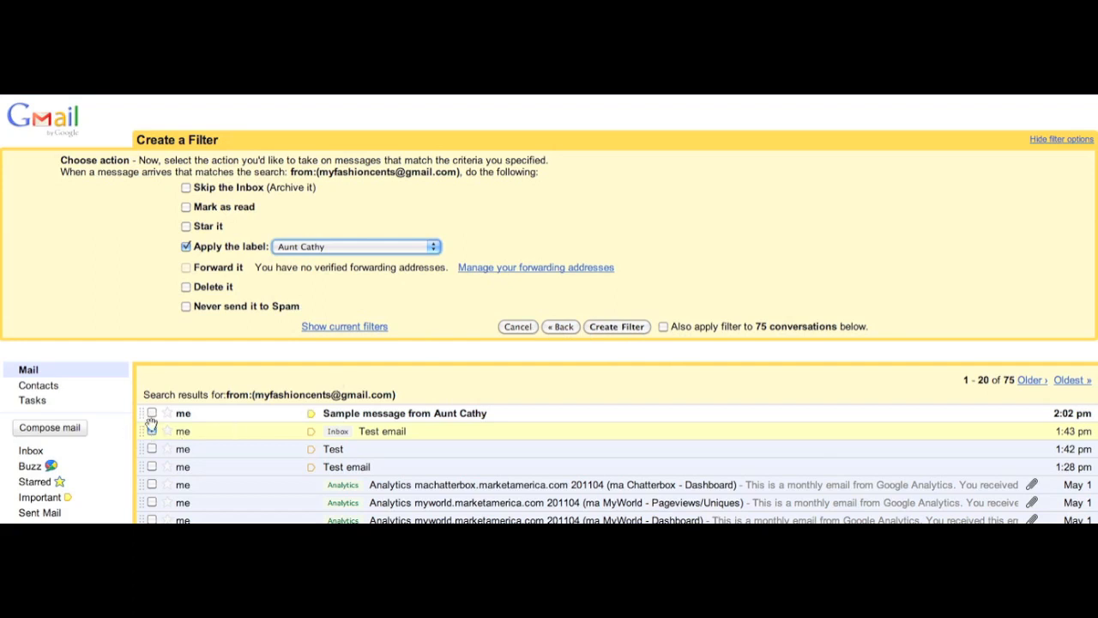
# - Create the filter without applying it to existing conversations, and return to the inbox
pyautogui.click(614, 329)
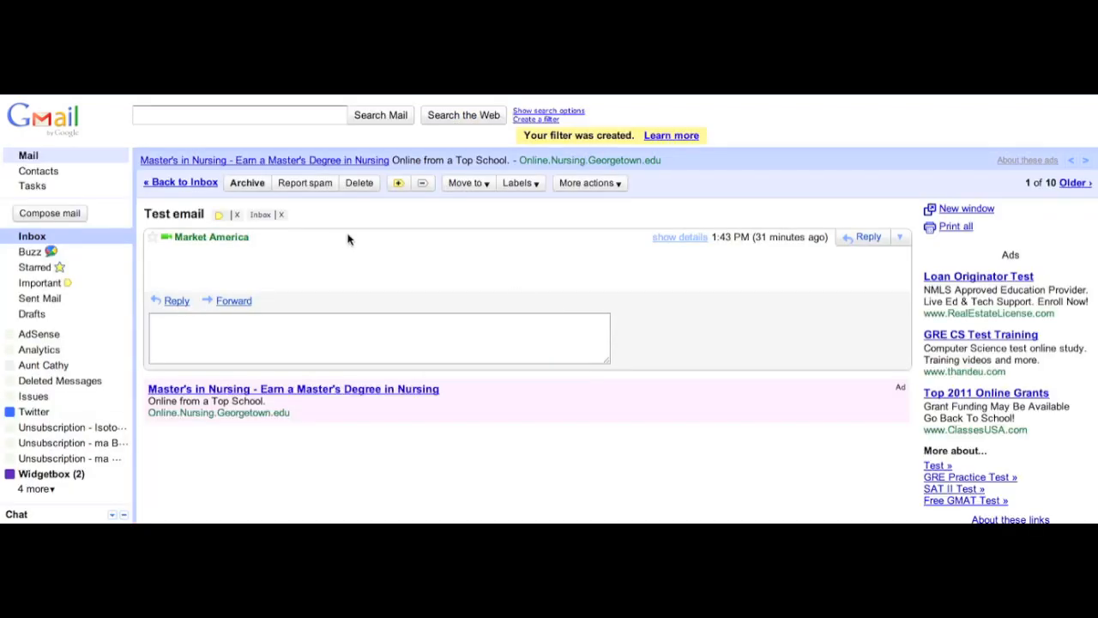
pyautogui.click(38, 239)
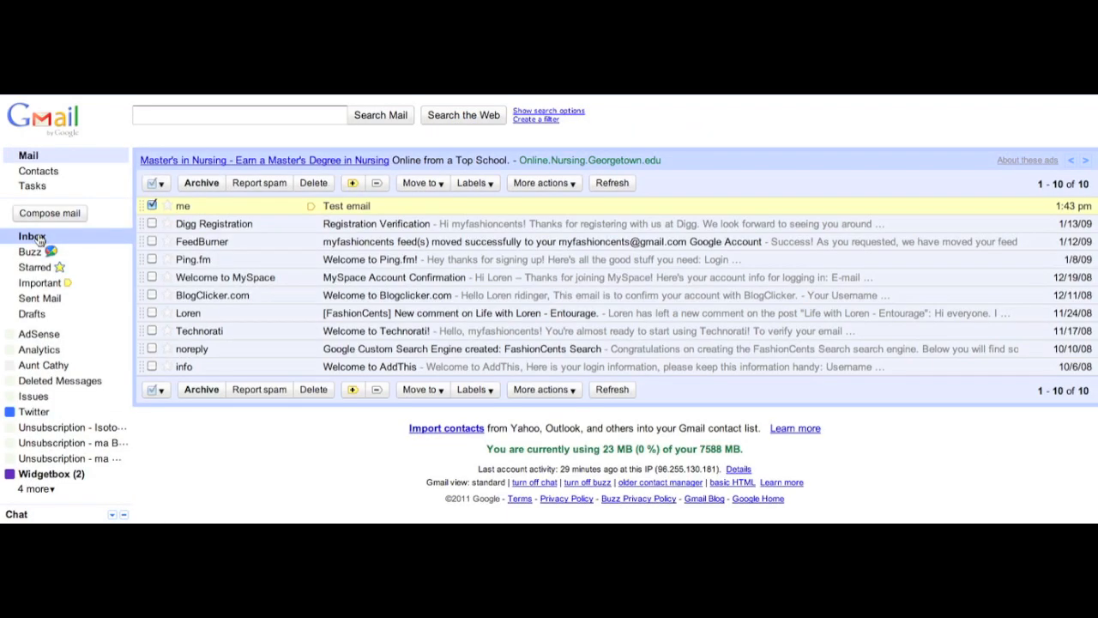
# - Compose a blank message to the account's own e-mail address and send it without a subject to test the filter
pyautogui.click(70, 216)
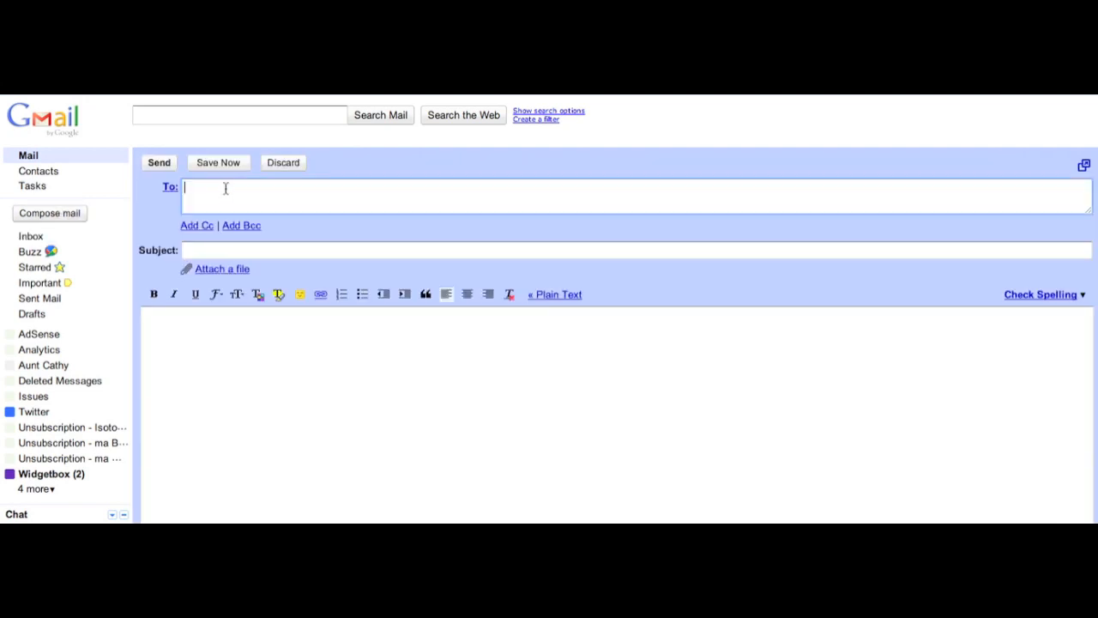
pyautogui.write('myf')
pyautogui.press('Return')
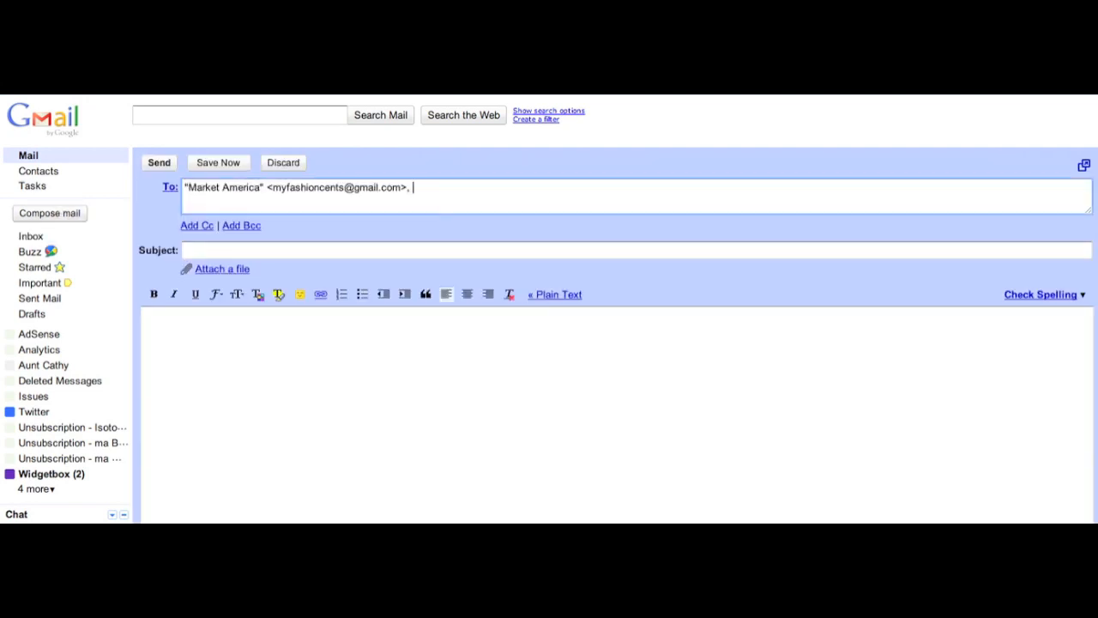
pyautogui.click(162, 165)
pyautogui.press('Escape')
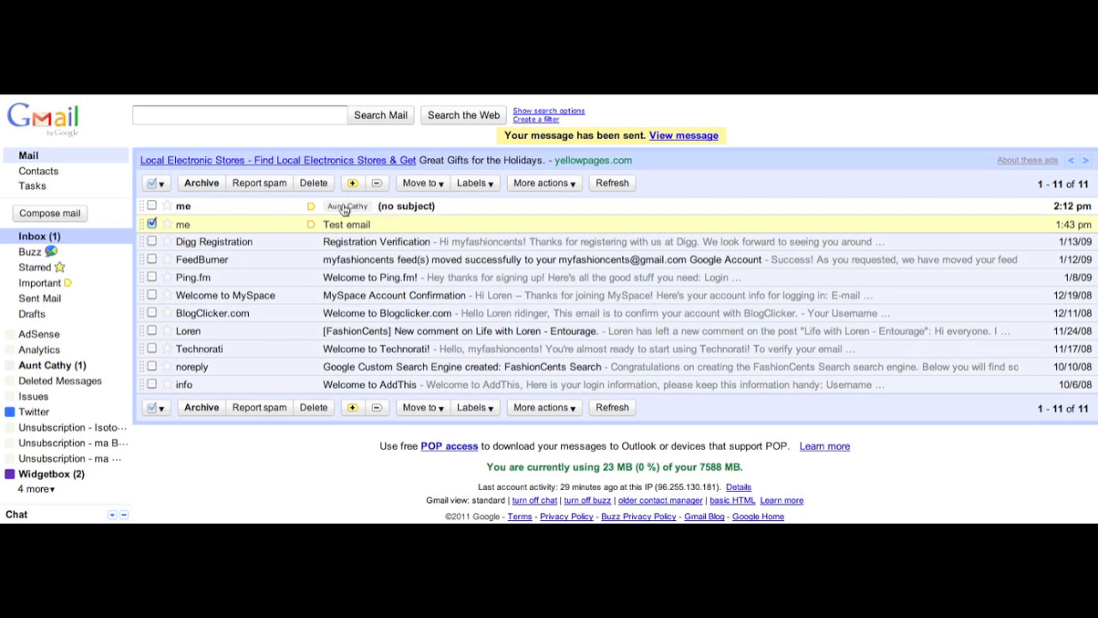
# - Change the color of the aunt's label to red and deselect the Test email message
pyautogui.click(12, 366)
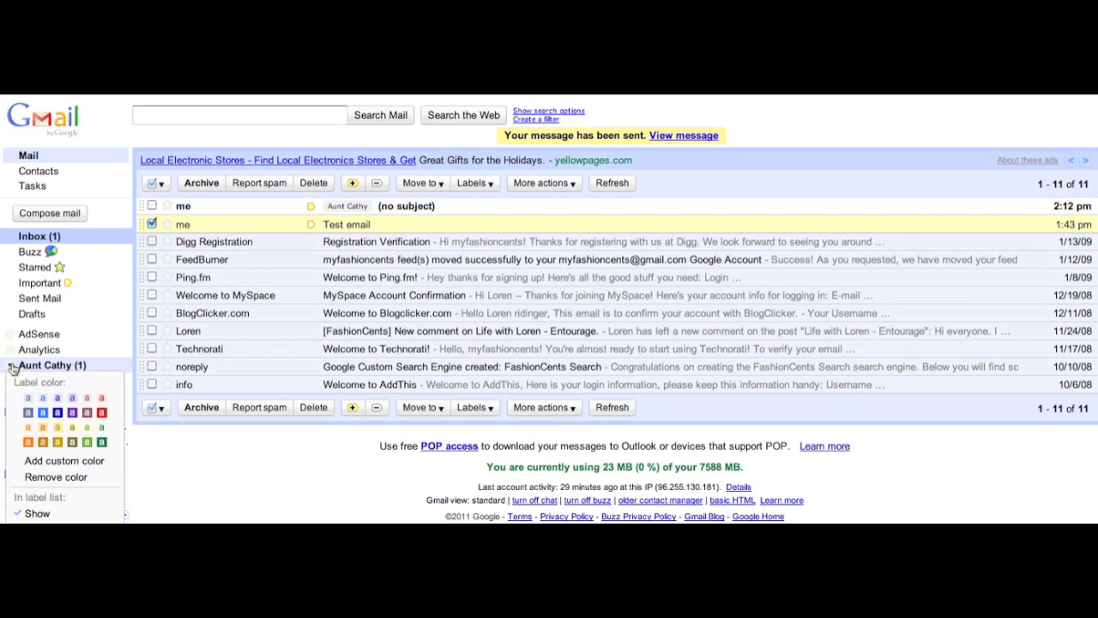
pyautogui.click(105, 411)
pyautogui.click(152, 223)
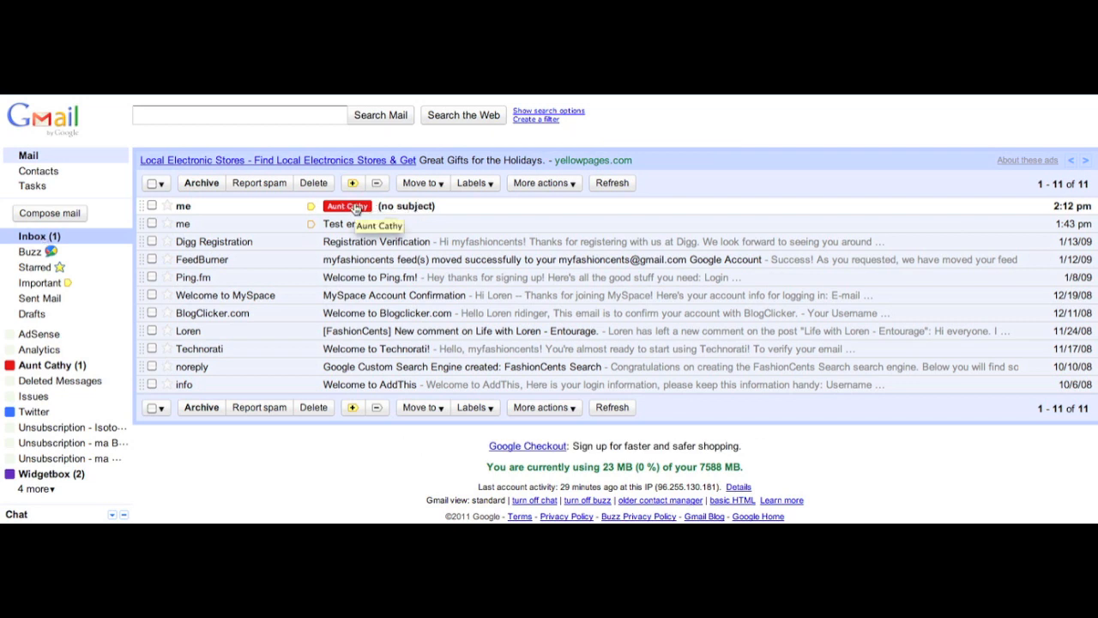
# - Apply the aunt's label manually to the Test email message and clear the selection
pyautogui.click(151, 224)
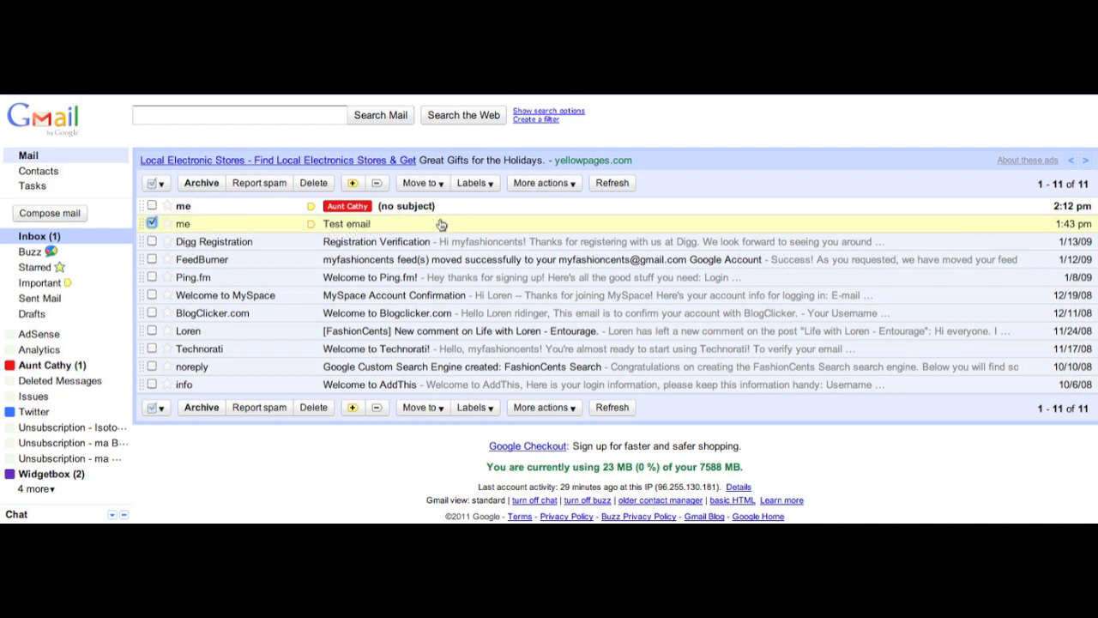
pyautogui.click(474, 183)
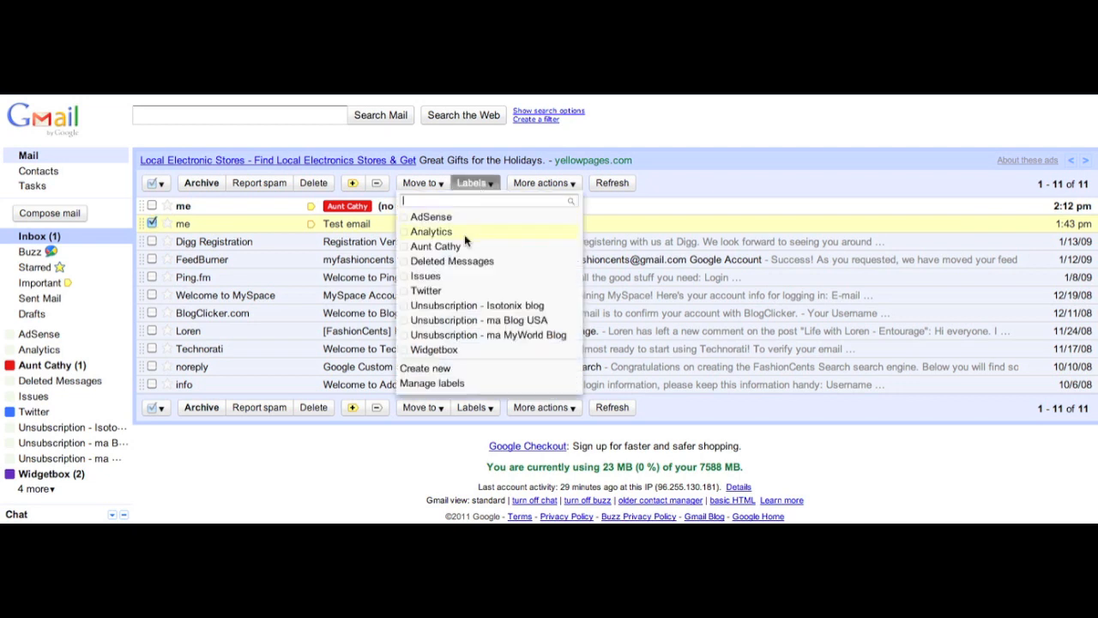
pyautogui.click(435, 247)
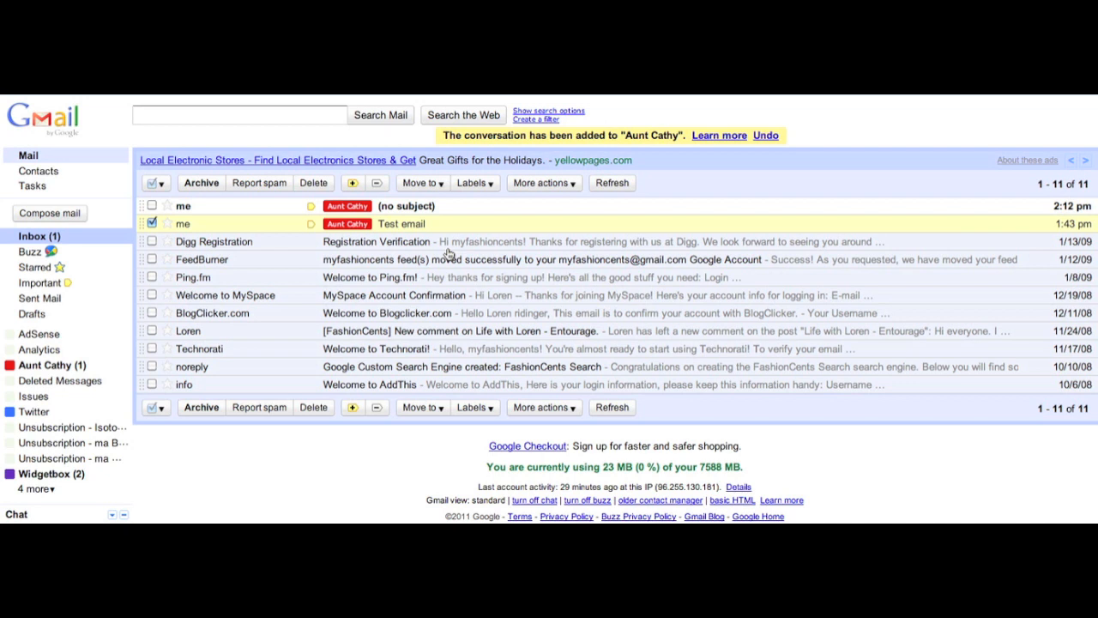
pyautogui.click(151, 223)
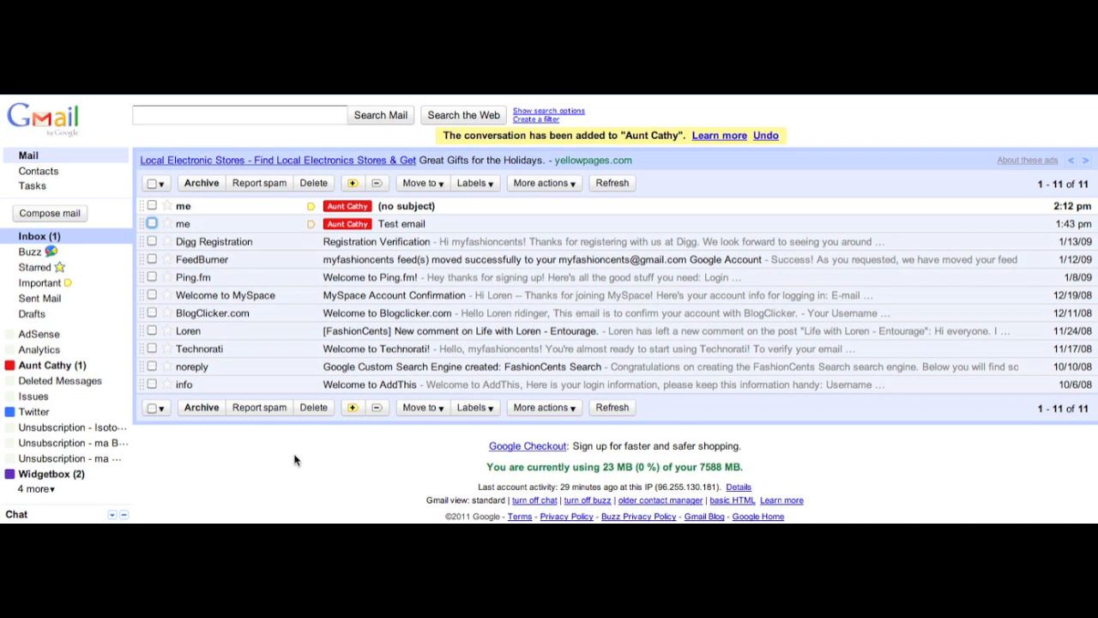
# - View the Welcome to Ping.fm! message and return to the inbox
pyautogui.click(254, 280)
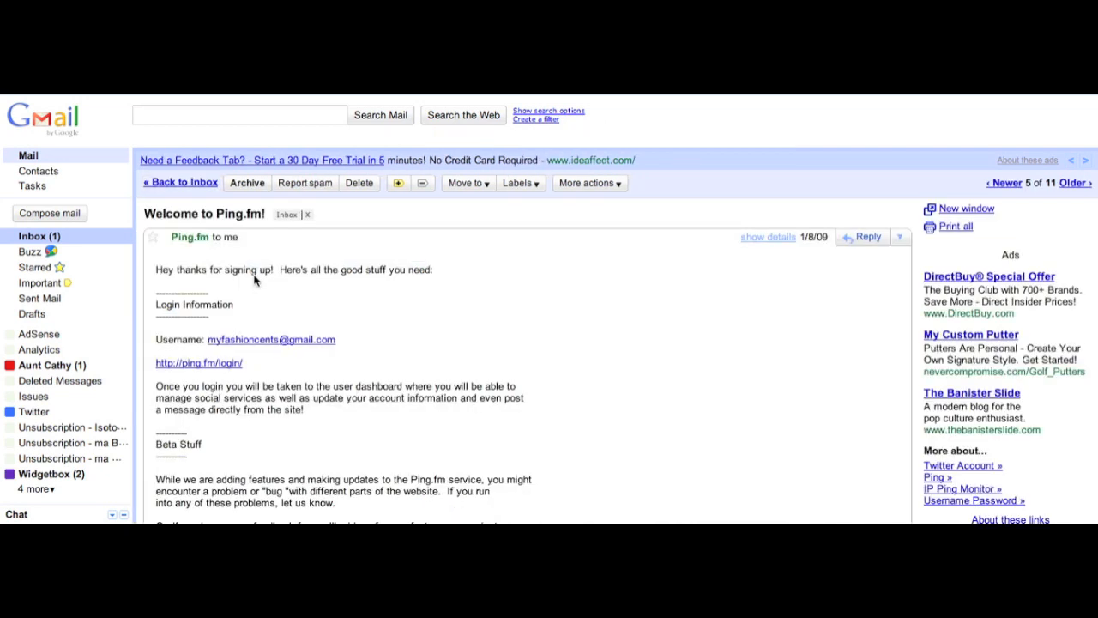
pyautogui.press('u')
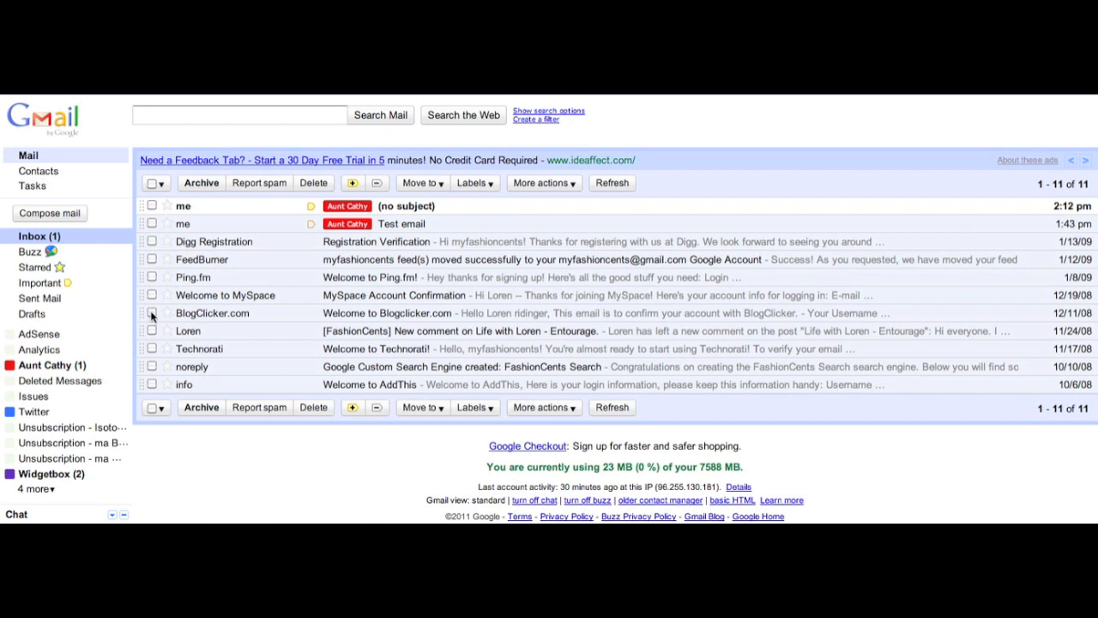